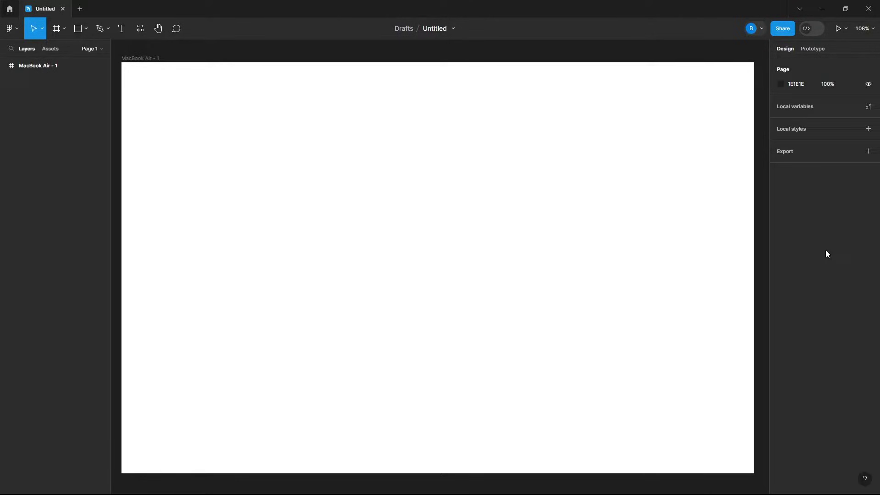
# Add a text layer reading 'Button' inside the MacBook Air - 1 frame and zoom to it
pyautogui.click(122, 33)
pyautogui.click(387, 220)
pyautogui.write('Button')
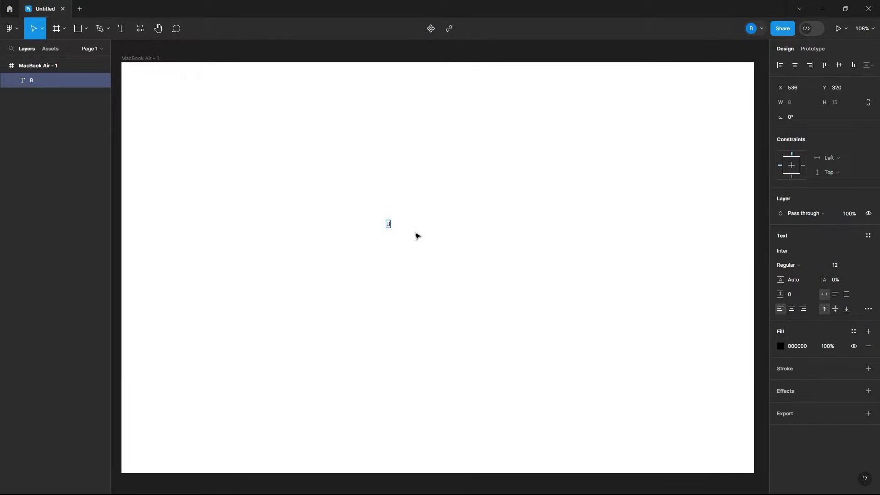
pyautogui.press('Escape')
pyautogui.hotkey('shift', '2')
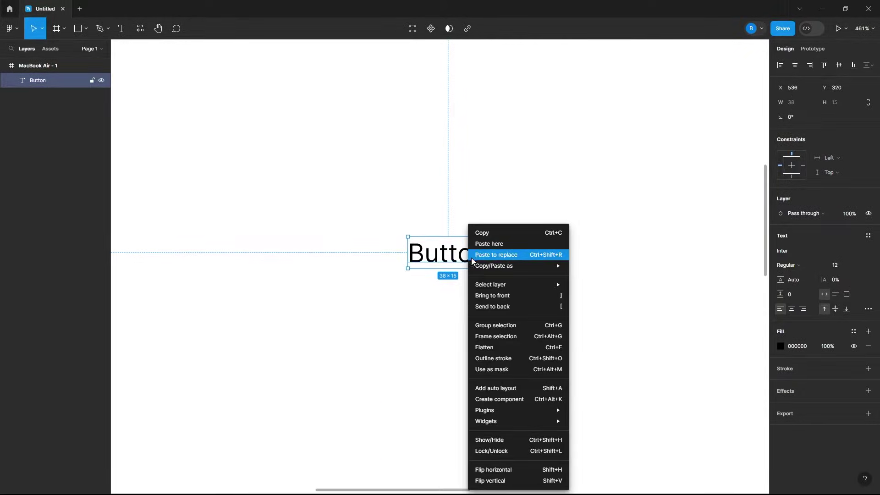
# Turn the Button text into a component, trying a pink fill then reverting to white
pyautogui.click(500, 399)
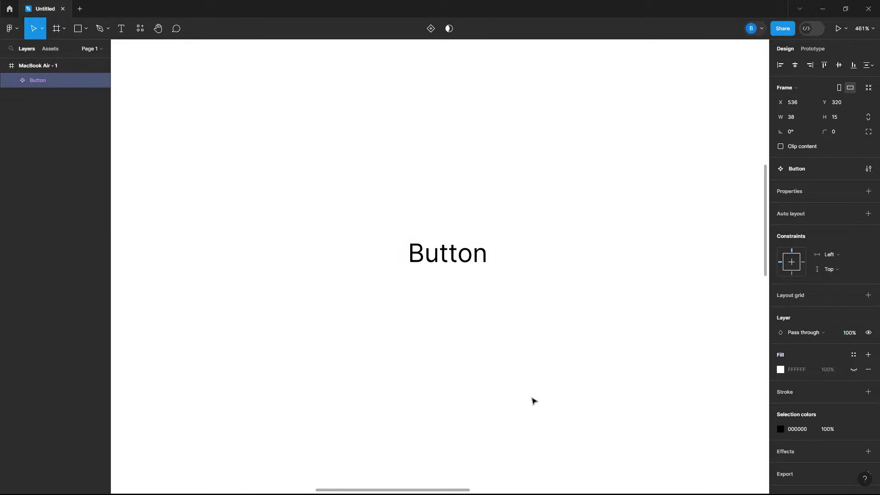
pyautogui.click(781, 370)
pyautogui.moveTo(698, 286); pyautogui.dragTo(701, 283)
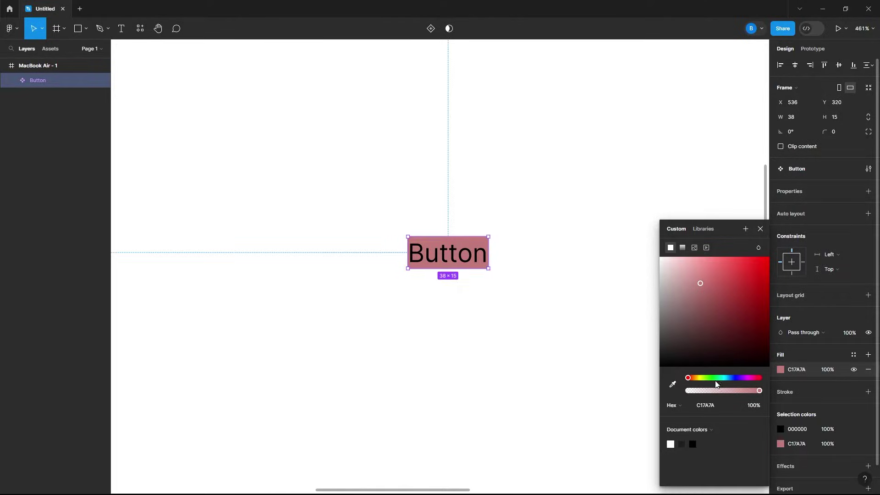
pyautogui.hotkey('ctrl', 'z')
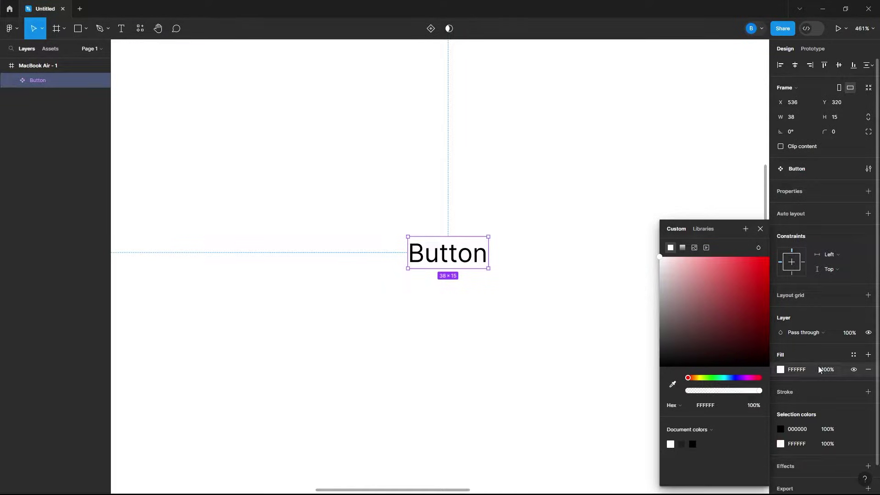
# Add a light-grey 868686 stroke outline to the Button component
pyautogui.click(868, 391)
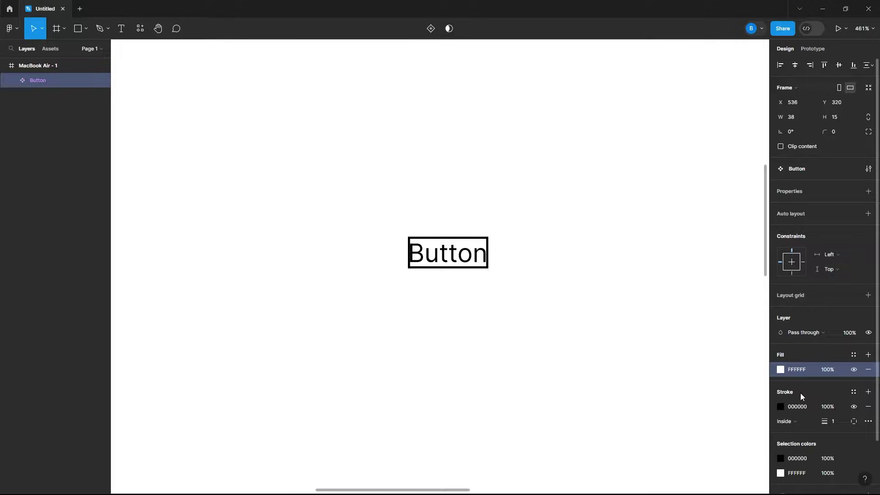
pyautogui.click(781, 408)
pyautogui.moveTo(681, 290)
pyautogui.mouseDown()
pyautogui.moveTo(619, 287)
pyautogui.moveTo(616, 298)
pyautogui.moveTo(616, 288)
pyautogui.mouseUp()
pyautogui.click(760, 229)
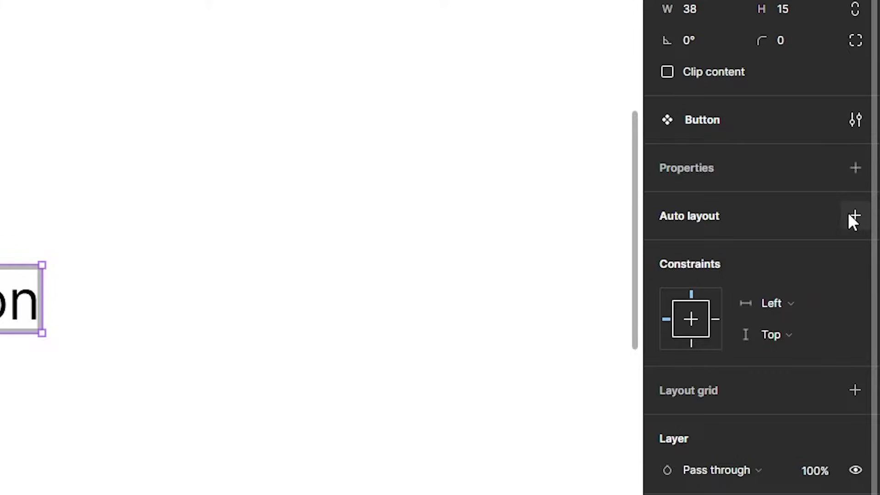
# Add auto layout to the Button with vertical padding of 10
pyautogui.click(854, 216)
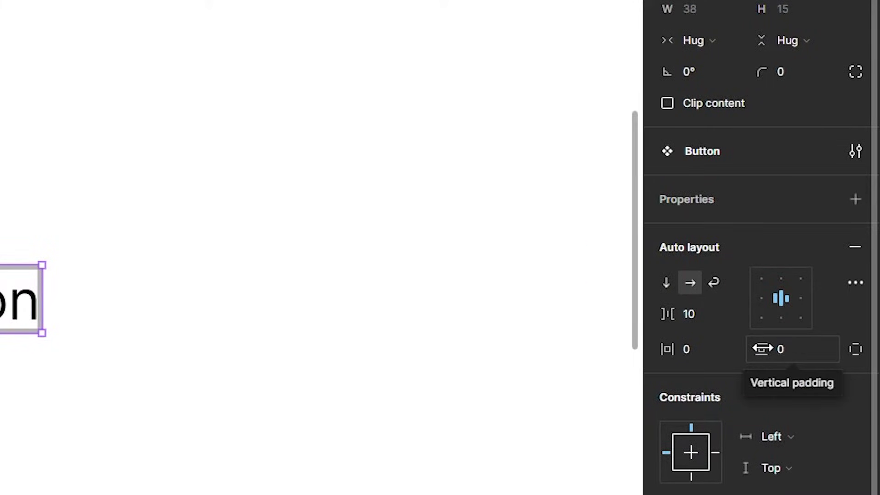
pyautogui.moveTo(785, 347); pyautogui.dragTo(776, 349)
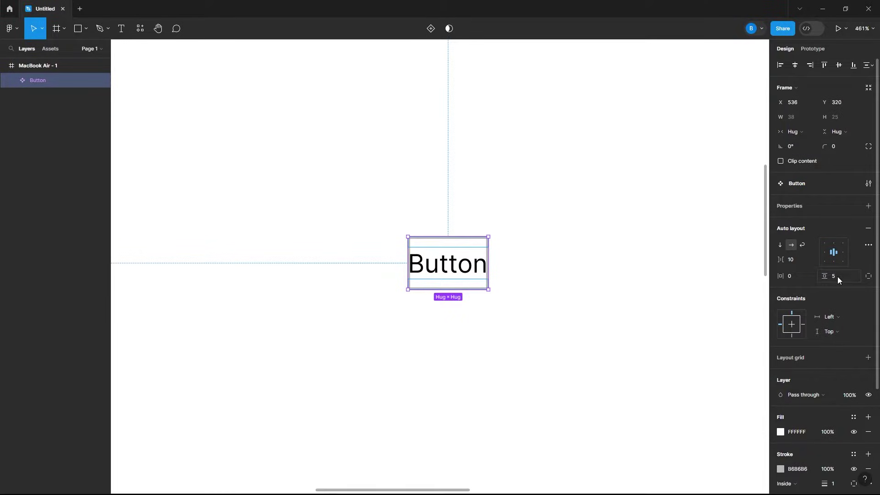
pyautogui.moveTo(830, 276); pyautogui.dragTo(809, 283)
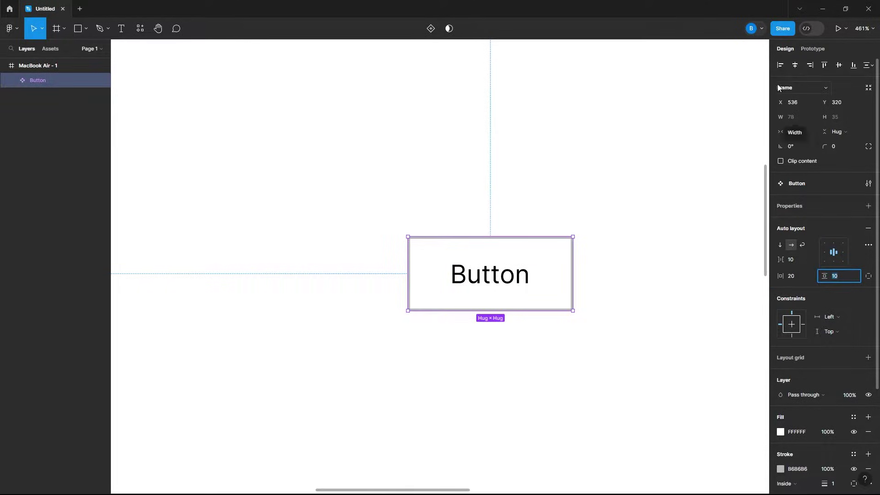
# Round the Button's corners to a 61 radius, forming a 78 × 35 pill
pyautogui.click(831, 145)
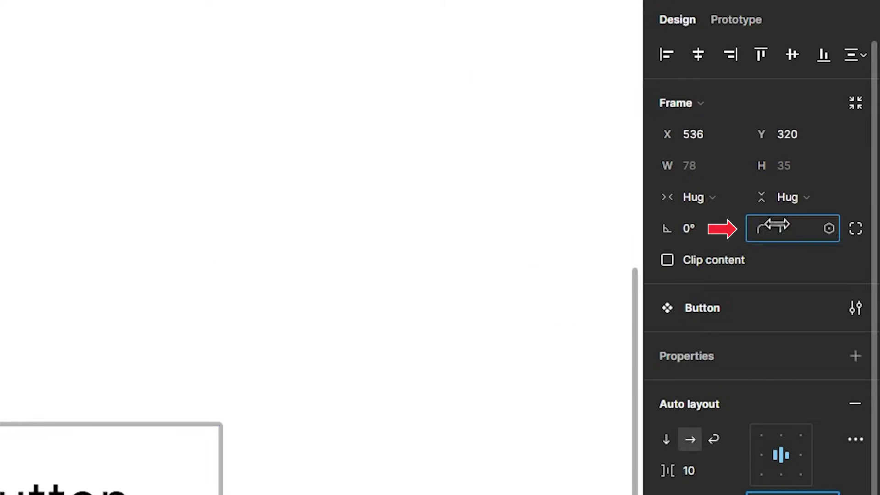
pyautogui.moveTo(775, 226); pyautogui.dragTo(819, 226)
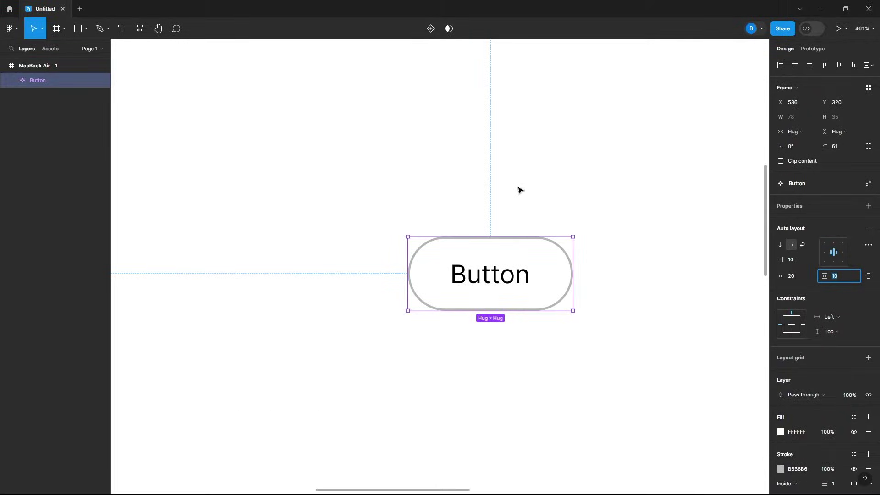
pyautogui.moveTo(644, 197); pyautogui.dragTo(586, 190)
pyautogui.scroll(-2, 642, 275)
pyautogui.hscroll(2, 641, 275)
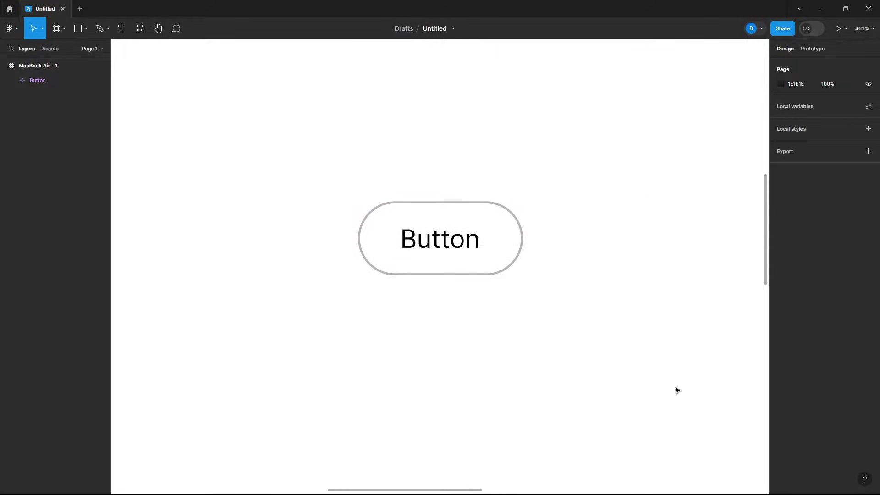
# Add two variants so the Button set holds Default, Variant2 and Variant3
pyautogui.moveTo(659, 382); pyautogui.dragTo(377, 225)
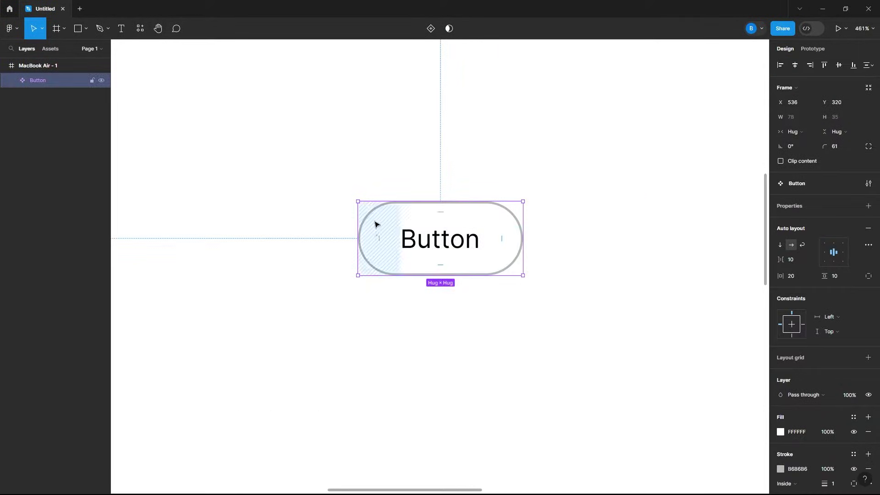
pyautogui.click(427, 28)
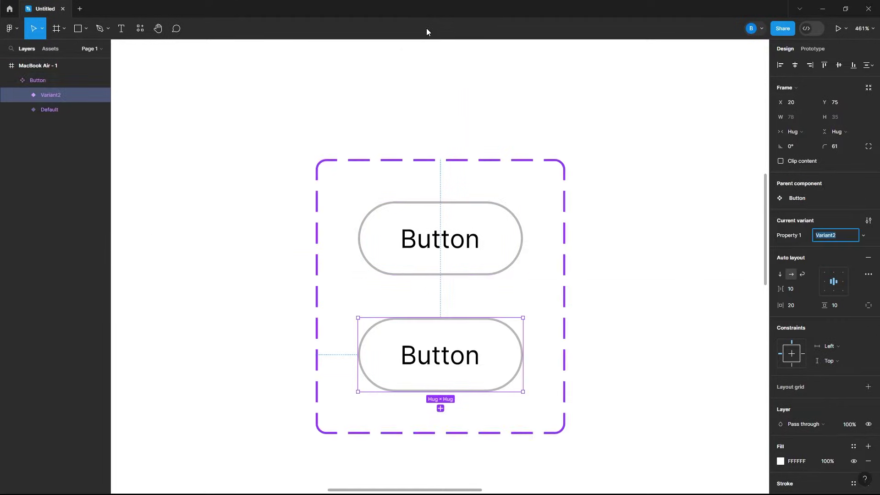
pyautogui.click(598, 223)
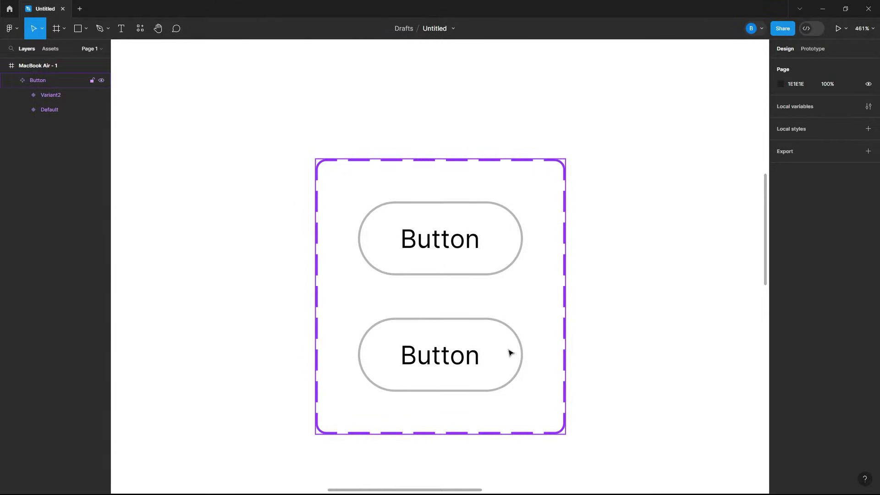
pyautogui.click(524, 319)
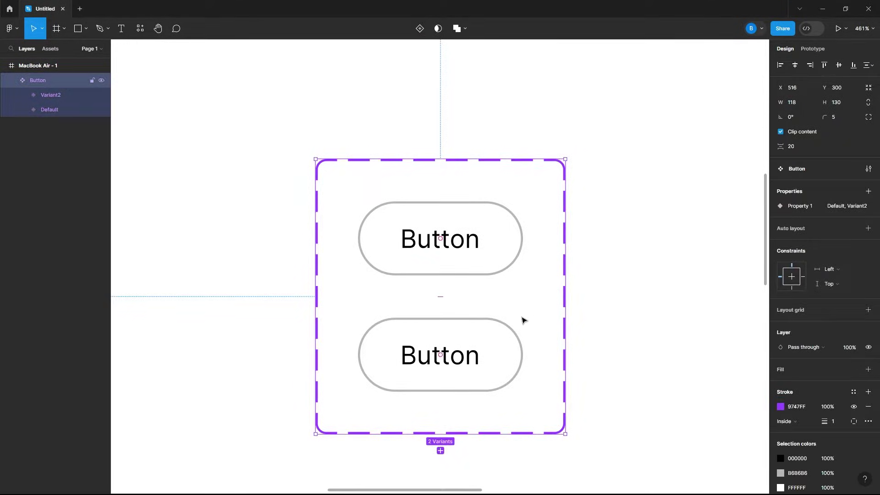
pyautogui.click(422, 29)
# Make Variant2 a light-green 98C177 pill with its grey outline removed
pyautogui.click(381, 174)
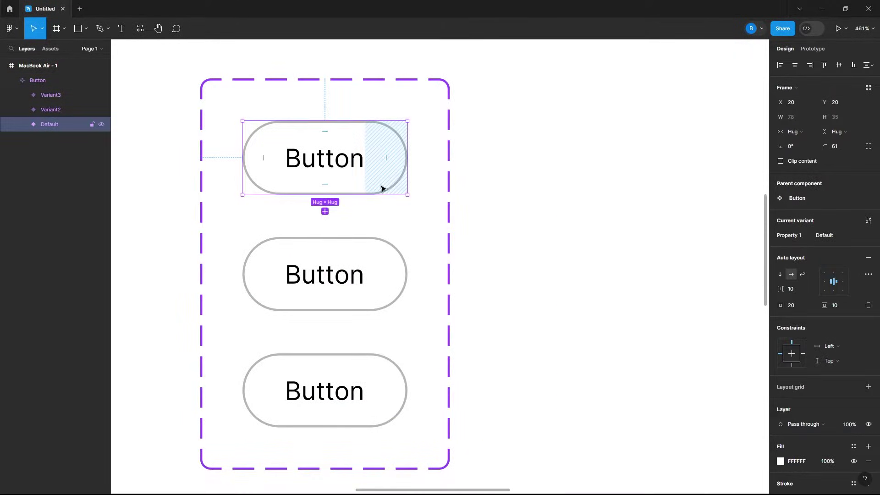
pyautogui.click(402, 269)
pyautogui.scroll(-3, 816, 404)
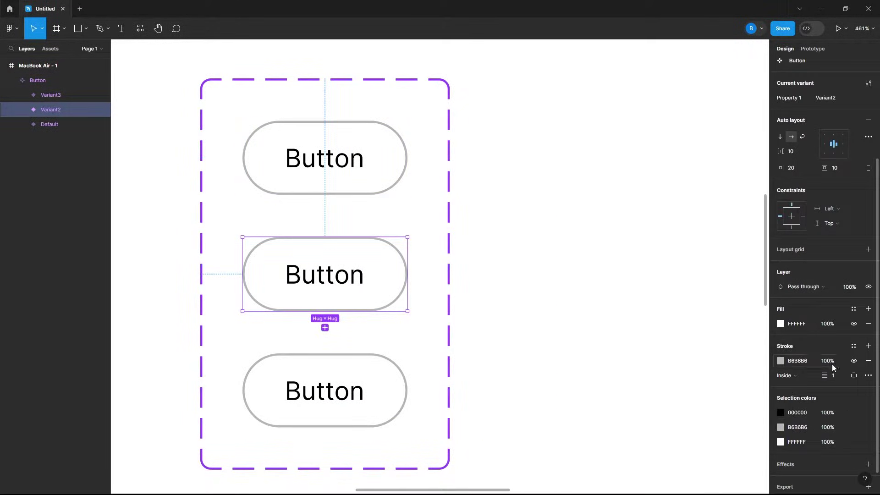
pyautogui.click(868, 361)
pyautogui.click(781, 324)
pyautogui.click(707, 378)
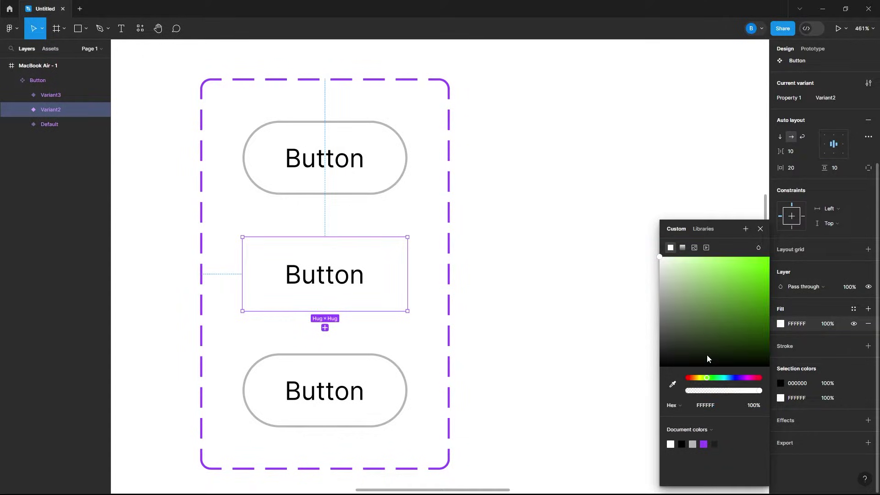
pyautogui.moveTo(707, 358); pyautogui.dragTo(703, 289)
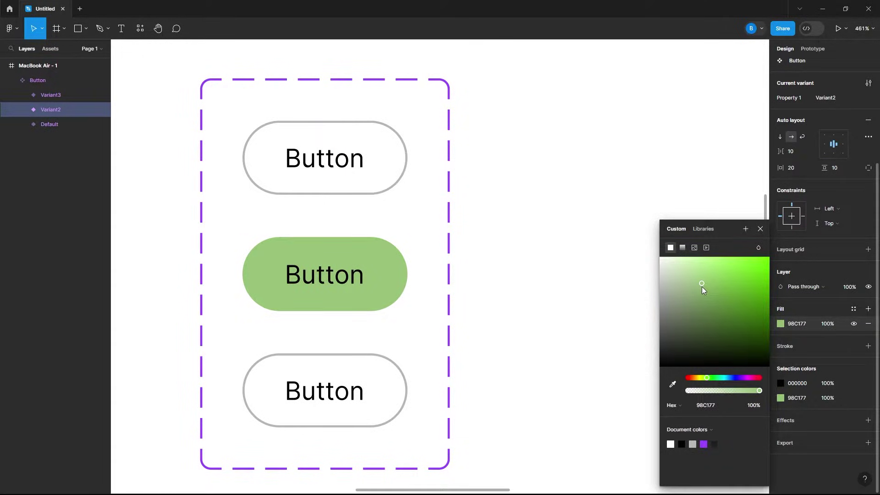
# Give Variant3 a dark-green 417C4E fill and remove its grey outline
pyautogui.click(402, 385)
pyautogui.click(781, 324)
pyautogui.click(715, 377)
pyautogui.click(712, 313)
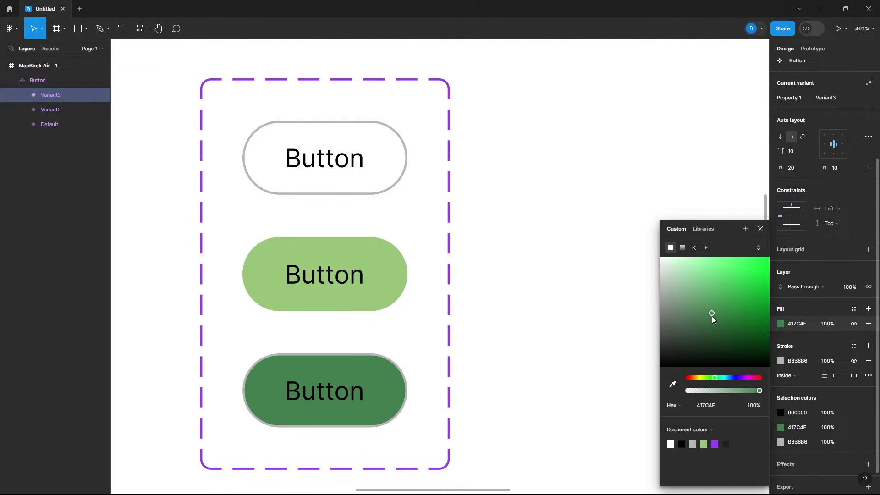
pyautogui.moveTo(713, 319); pyautogui.dragTo(723, 315)
pyautogui.click(868, 361)
# Set Variant3's label text colour to white FFFFFF
pyautogui.press('Return')
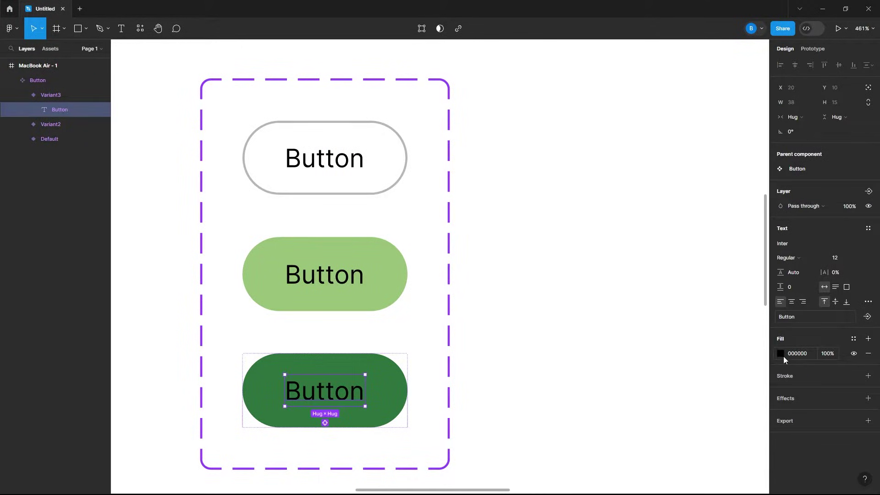
pyautogui.click(780, 354)
pyautogui.moveTo(714, 337); pyautogui.dragTo(630, 246)
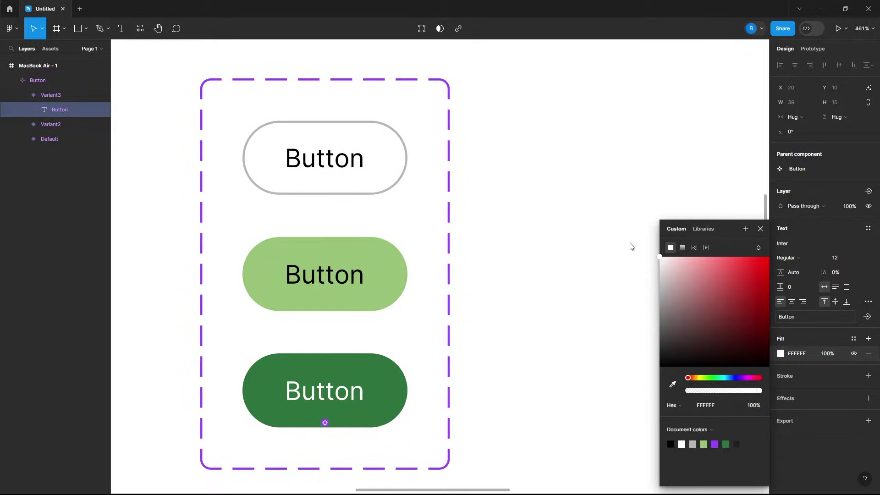
pyautogui.click(581, 127)
pyautogui.hscroll(1, 591, 193)
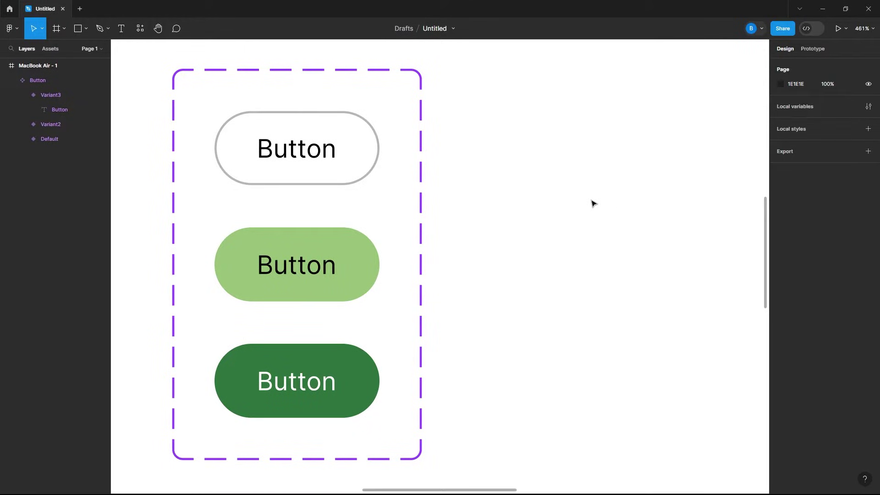
# Rename Variant2's Button State value to Hover
pyautogui.click(353, 165)
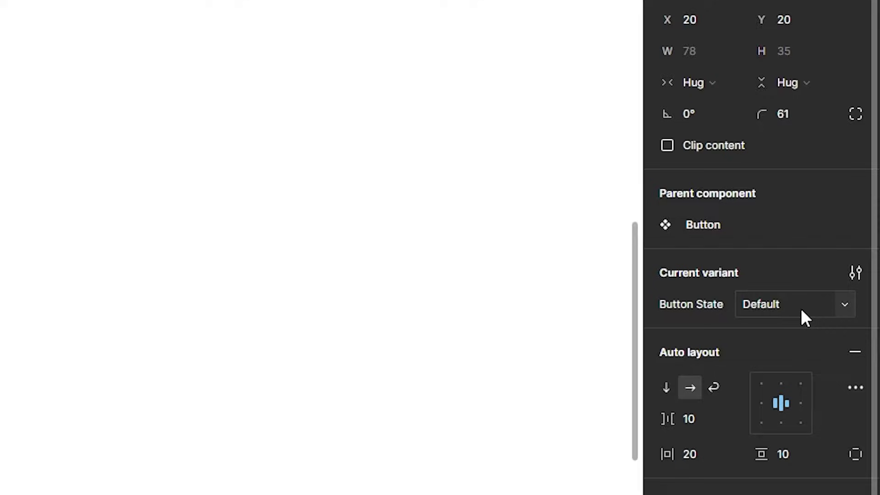
pyautogui.click(348, 264)
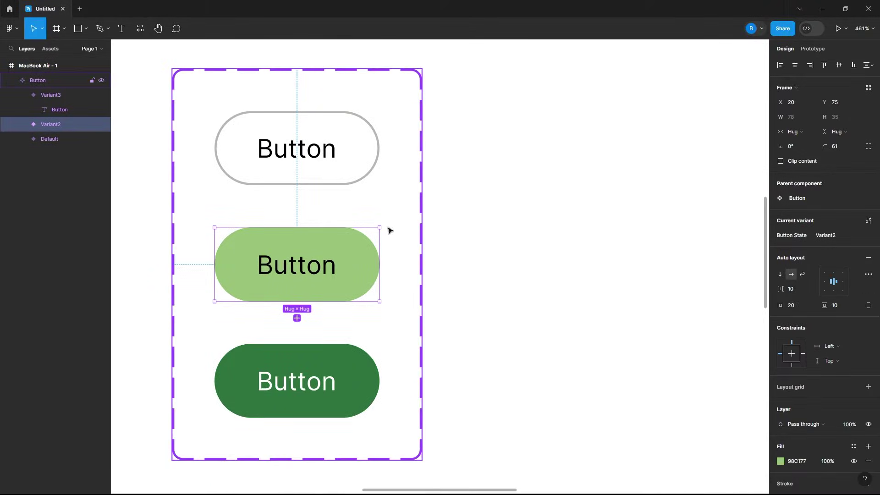
pyautogui.click(835, 236)
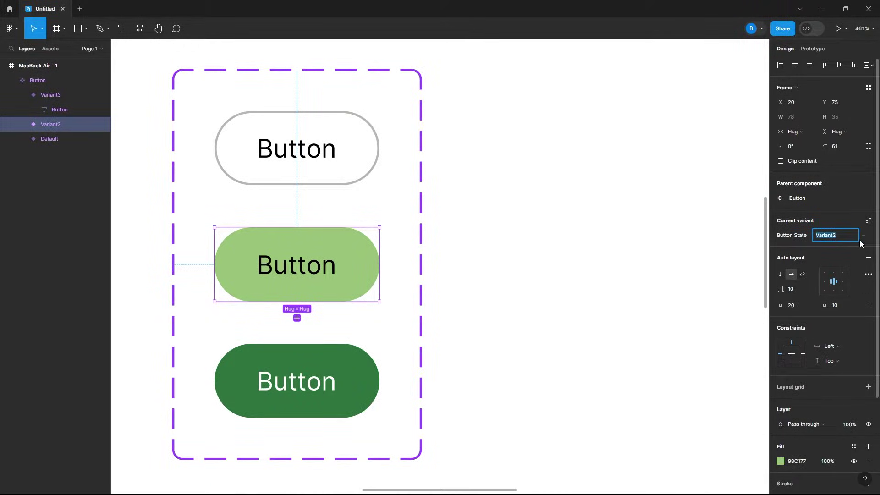
pyautogui.write('Hover')
pyautogui.press('Return')
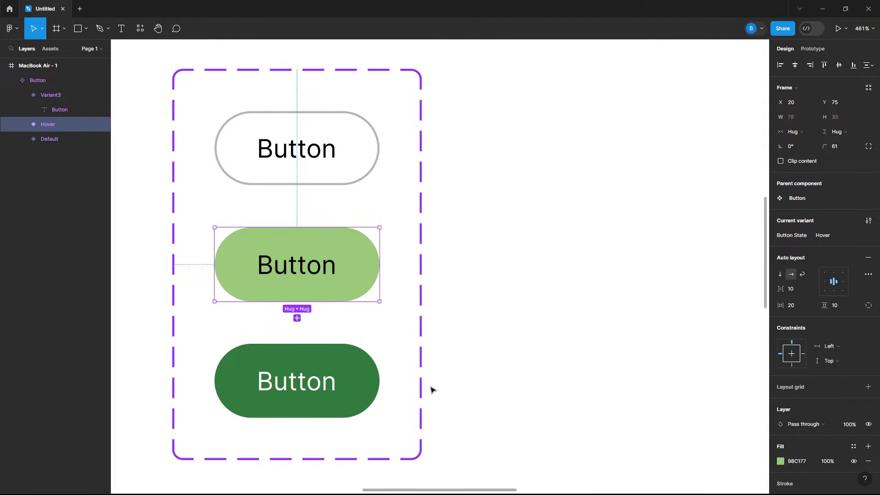
# Set the third variant's Button State value to On-Click
pyautogui.click(348, 384)
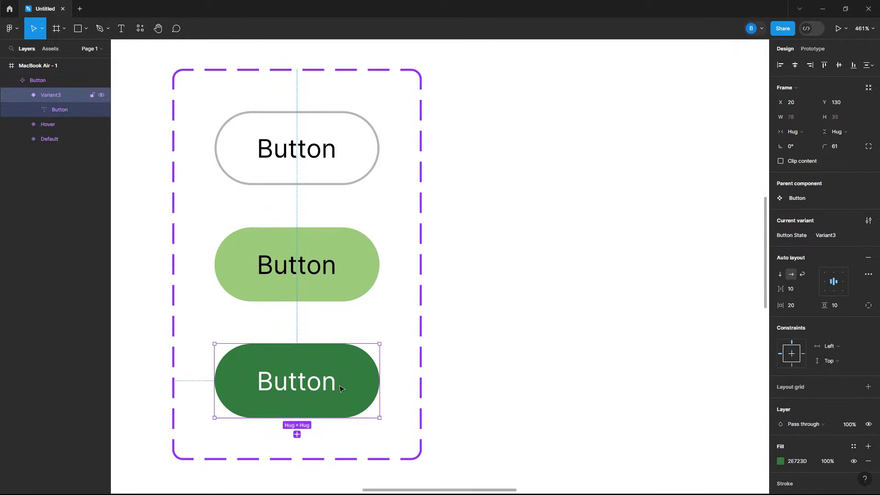
pyautogui.click(832, 240)
pyautogui.write('On-Click')
pyautogui.press('Return')
pyautogui.click(522, 227)
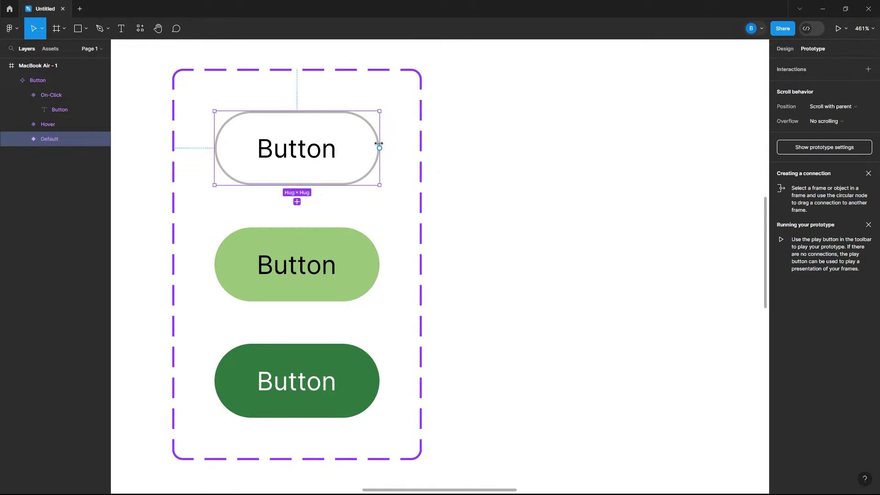
# Link Default to Hover with a While hovering trigger that changes to Hover instantly
pyautogui.moveTo(379, 149); pyautogui.dragTo(358, 248)
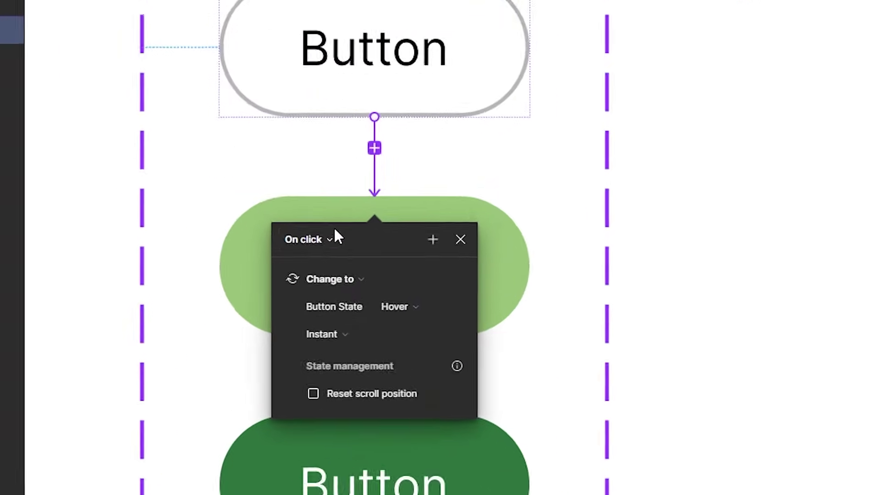
pyautogui.click(326, 239)
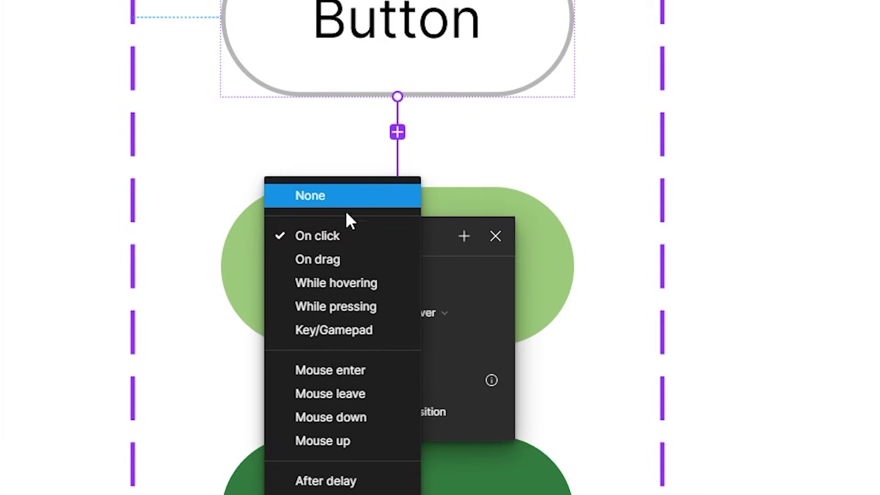
pyautogui.click(320, 282)
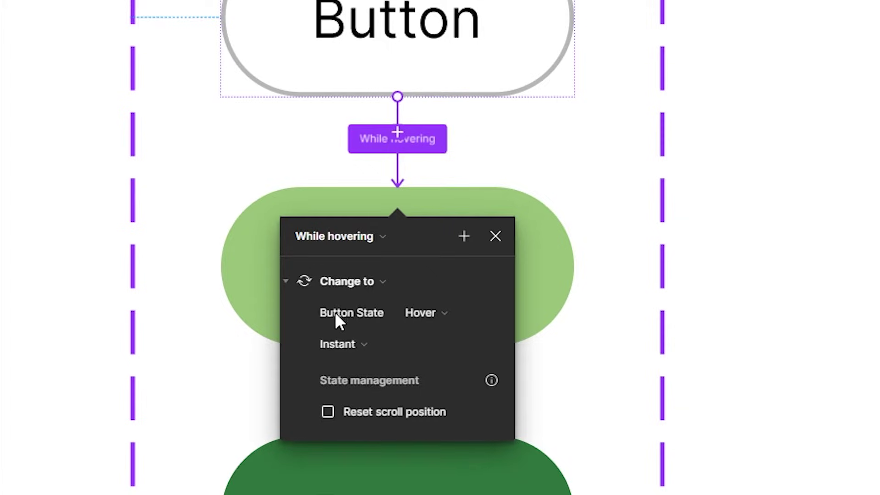
pyautogui.click(430, 309)
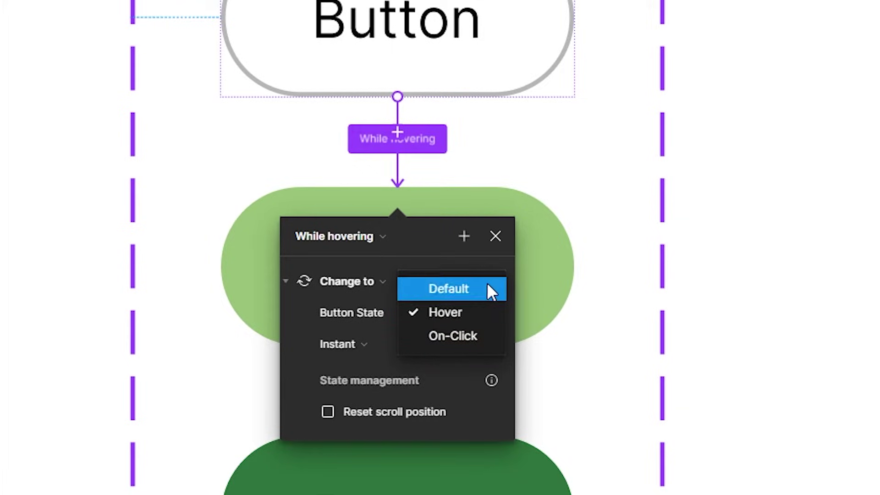
pyautogui.click(472, 312)
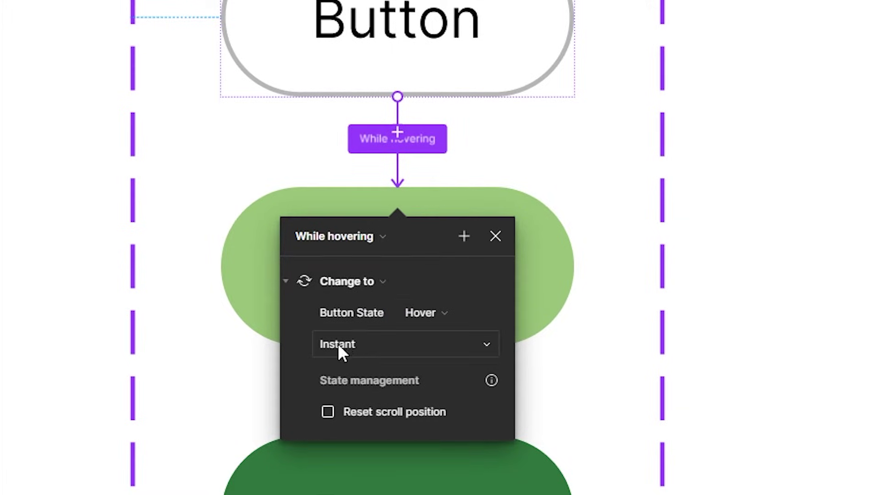
pyautogui.moveTo(414, 241); pyautogui.dragTo(772, 196)
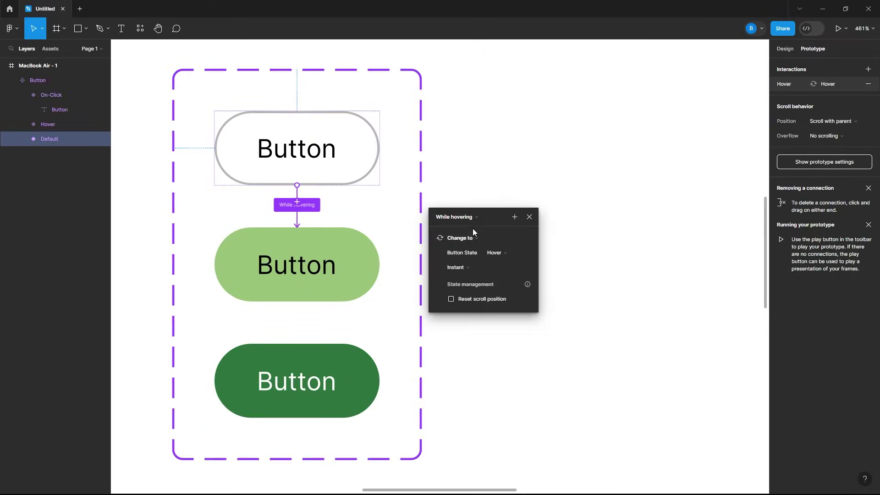
pyautogui.click(371, 262)
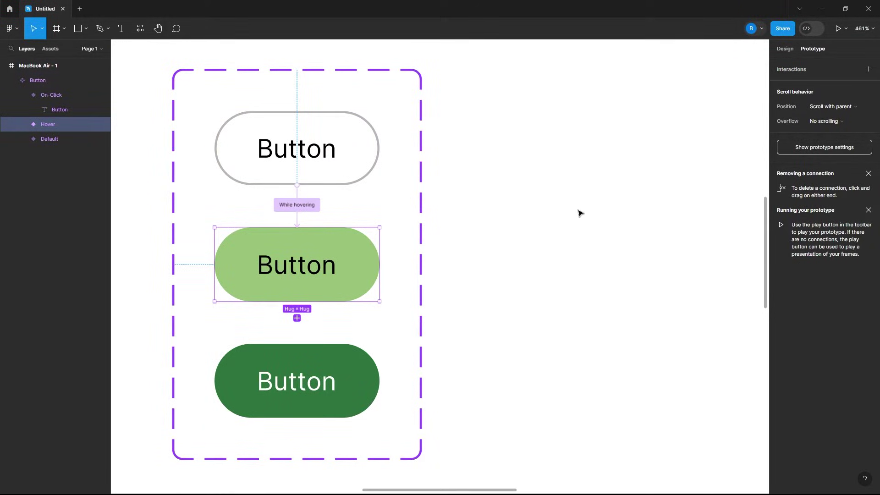
# Link Hover to On-Click with a While pressing trigger and a Change to On-Click action
pyautogui.moveTo(380, 264); pyautogui.dragTo(348, 367)
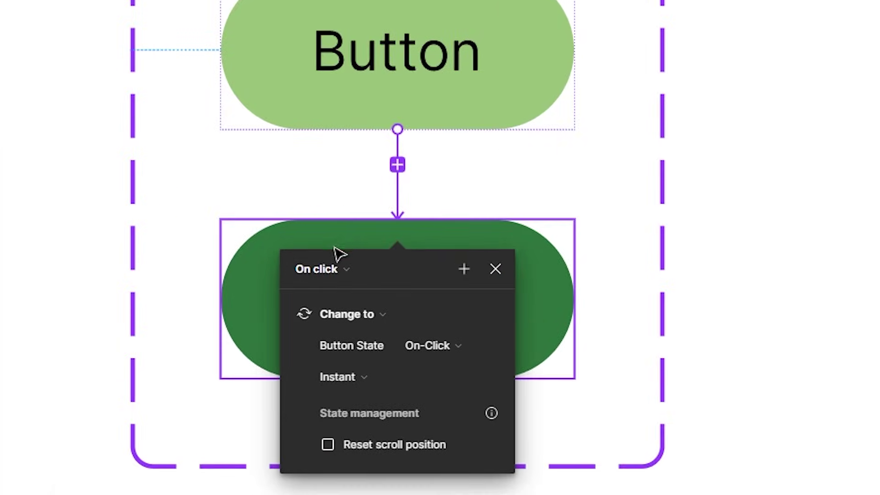
pyautogui.click(343, 268)
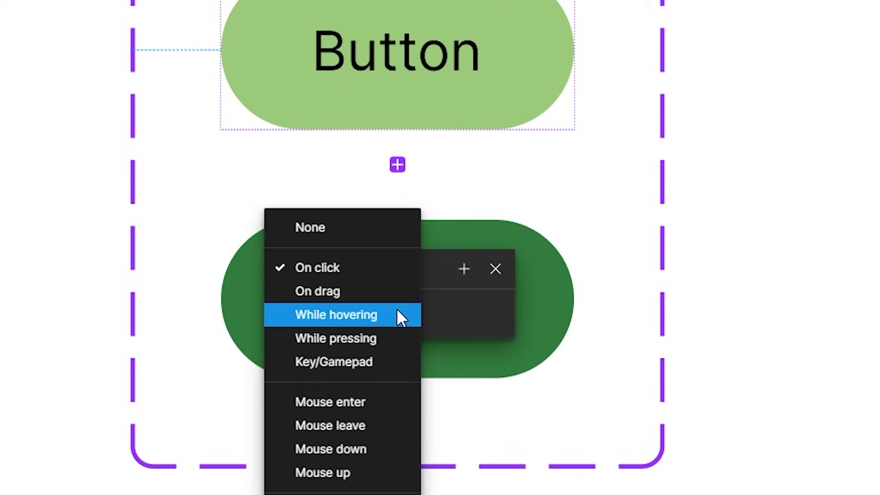
pyautogui.click(370, 337)
pyautogui.click(372, 271)
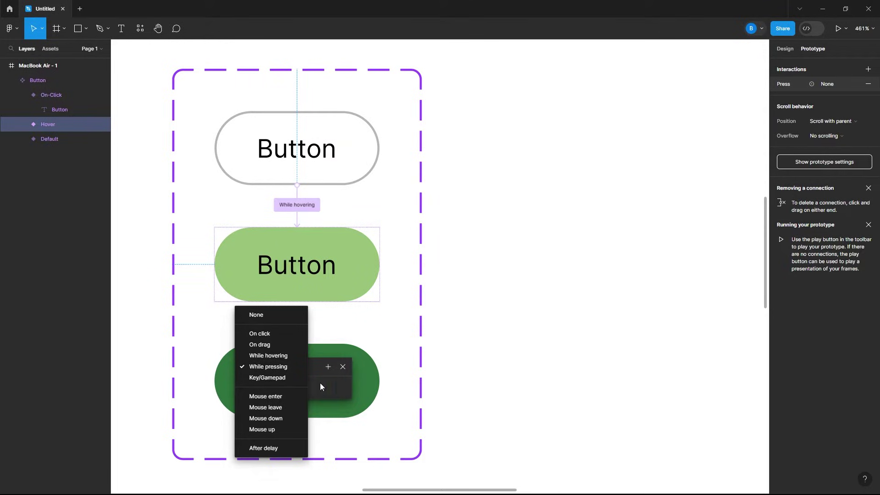
pyautogui.click(268, 366)
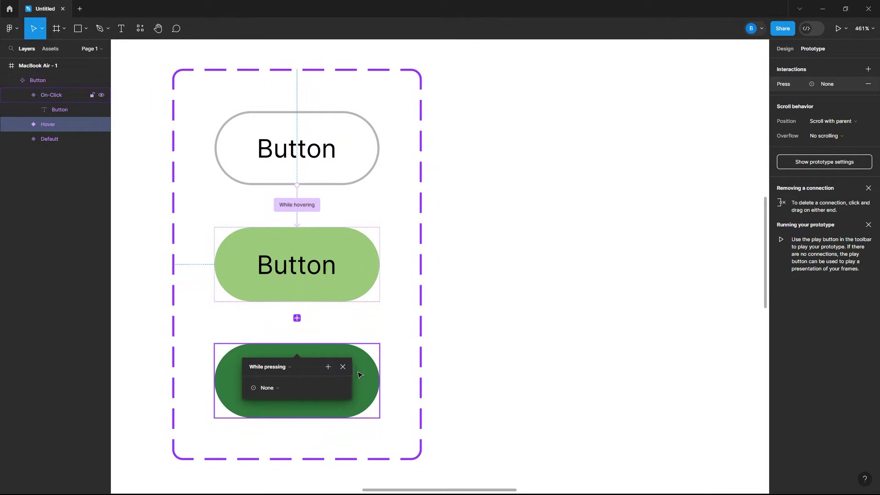
pyautogui.click(274, 389)
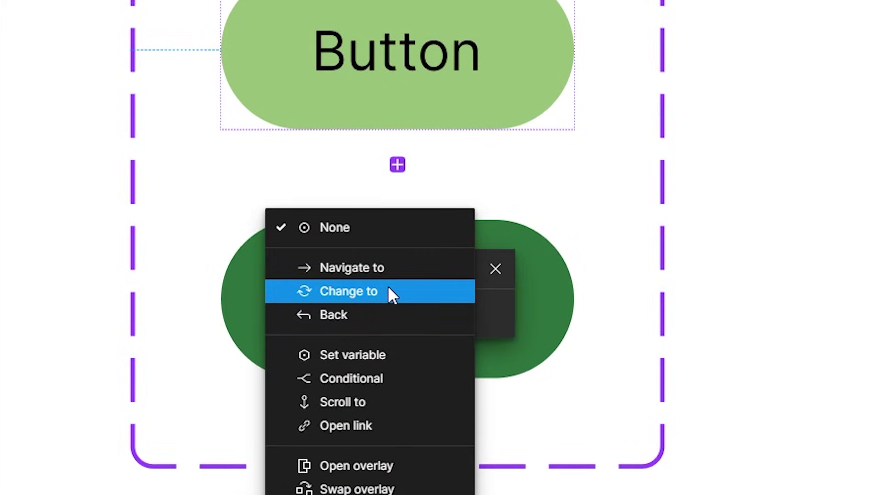
pyautogui.click(389, 289)
pyautogui.click(418, 344)
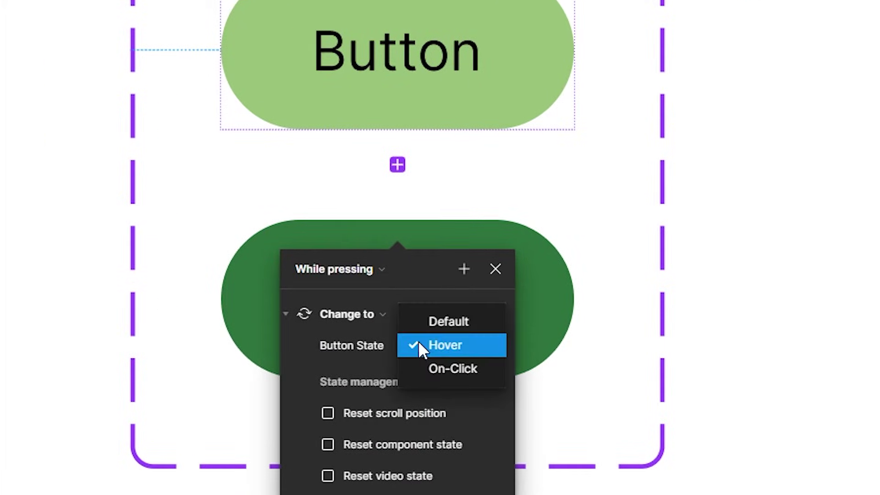
pyautogui.click(439, 365)
pyautogui.click(390, 378)
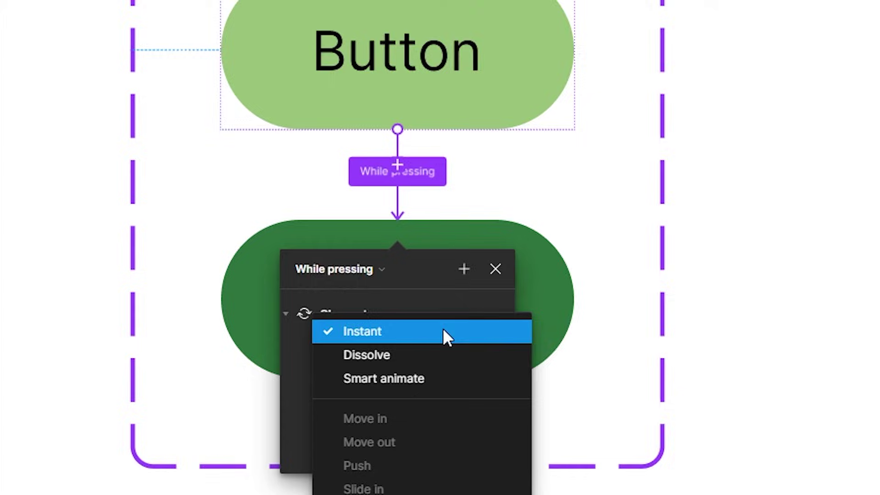
# Keep the transition Instant, then drag a Button instance from Local components beside the set
pyautogui.click(443, 328)
pyautogui.press('Escape')
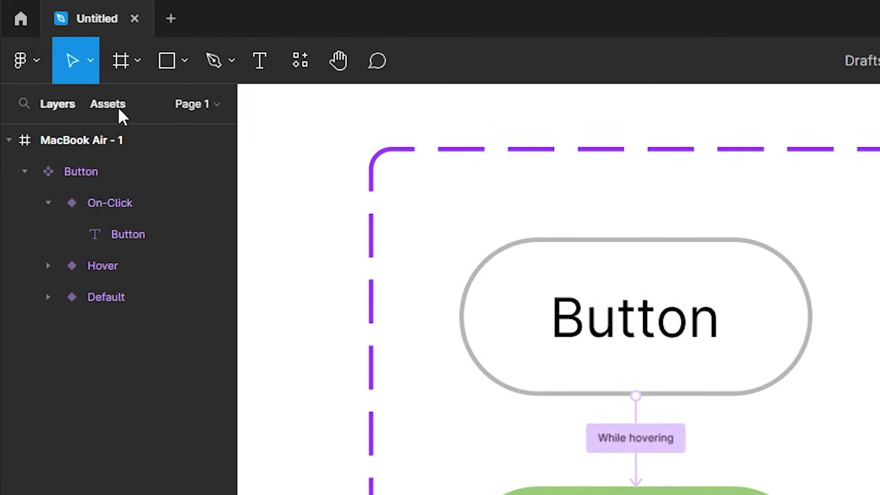
pyautogui.click(51, 49)
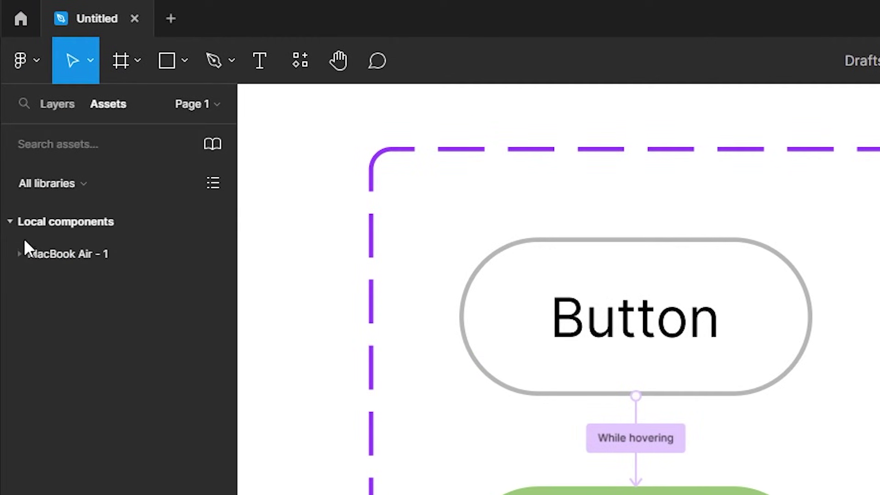
pyautogui.click(20, 253)
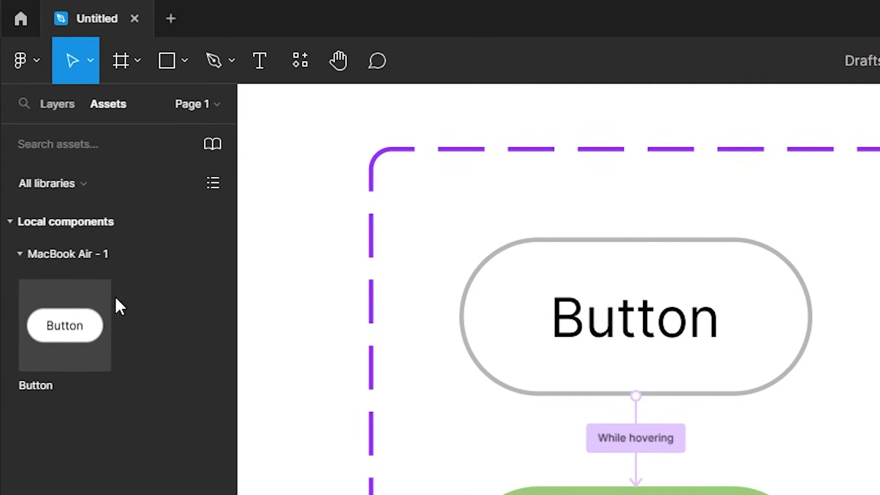
pyautogui.moveTo(80, 346)
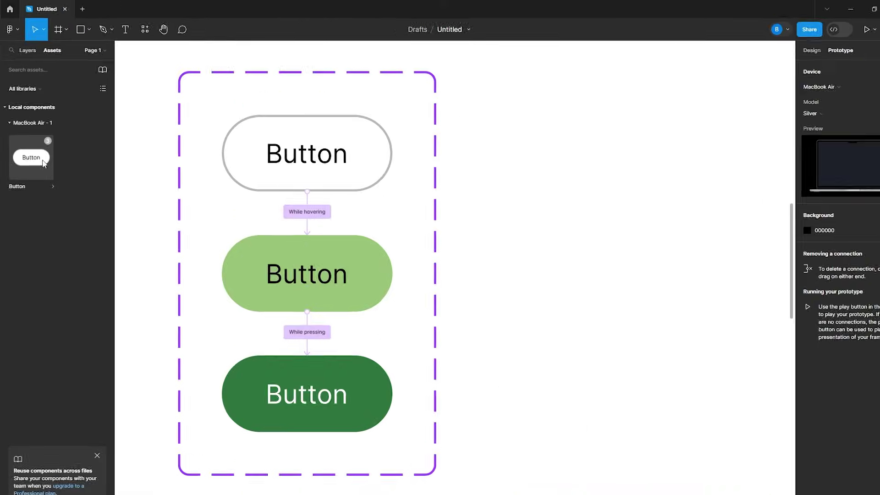
pyautogui.moveTo(67, 334); pyautogui.dragTo(589, 146)
pyautogui.click(610, 247)
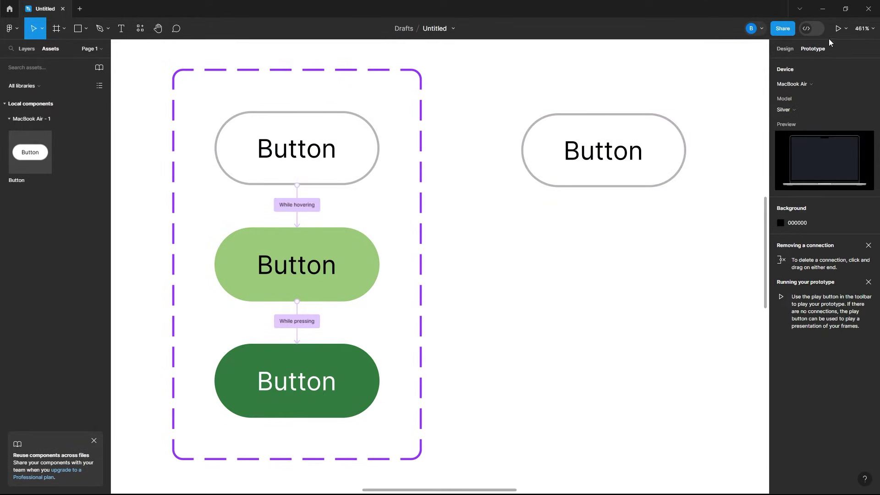
# Present the prototype and hover and press the Button instance to test its states
pyautogui.click(839, 29)
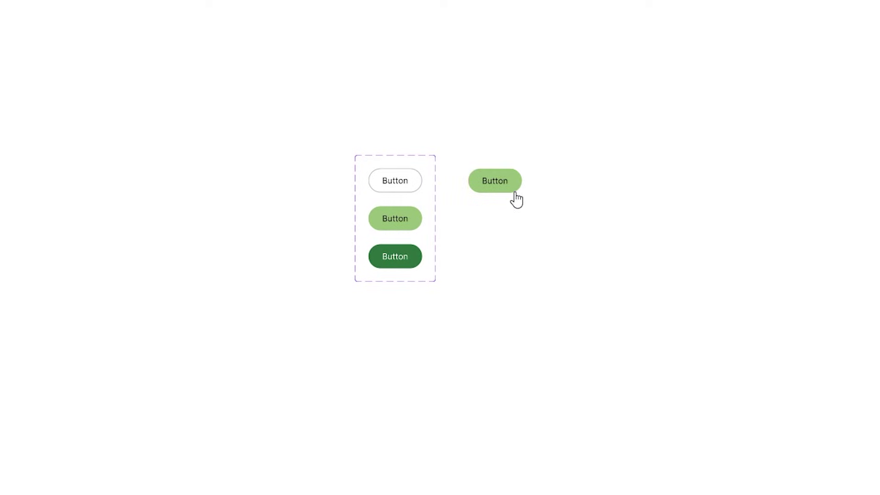
pyautogui.click(519, 191)
pyautogui.click(519, 191)
pyautogui.click(516, 188)
pyautogui.click(516, 189)
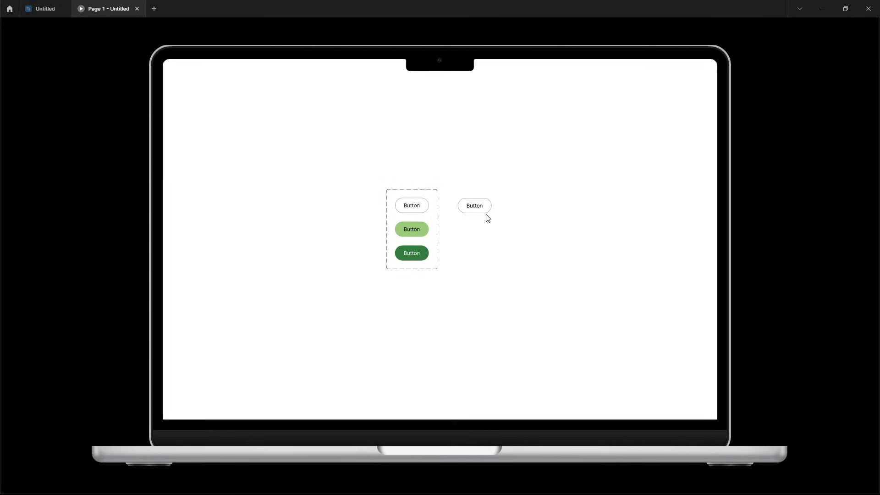
pyautogui.click(488, 211)
# Change the Hover variant's label to 'Button 2' and check it on the prototype button
pyautogui.click(44, 8)
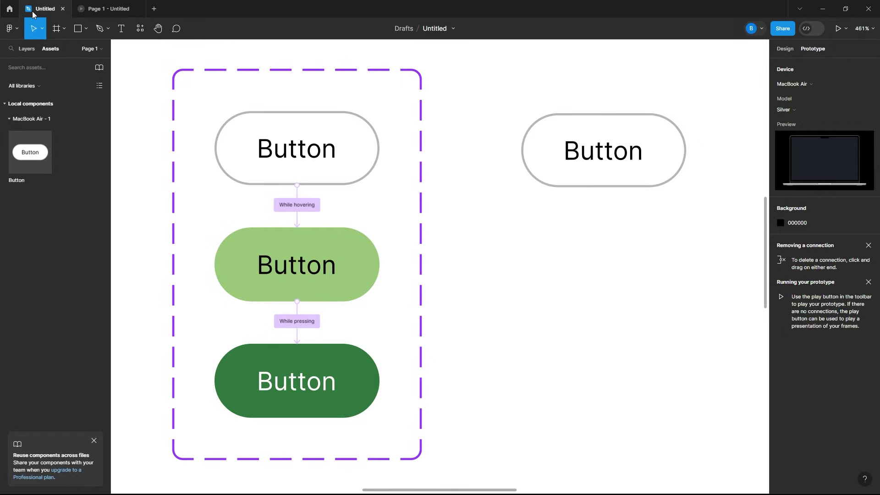
pyautogui.click(268, 261)
pyautogui.click(271, 264)
pyautogui.doubleClick(276, 267)
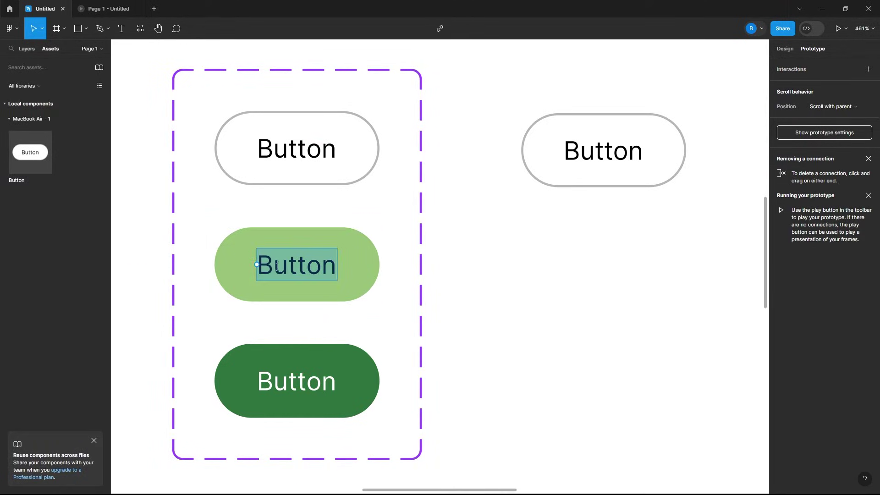
pyautogui.click(305, 272)
pyautogui.click(334, 271)
pyautogui.write('2')
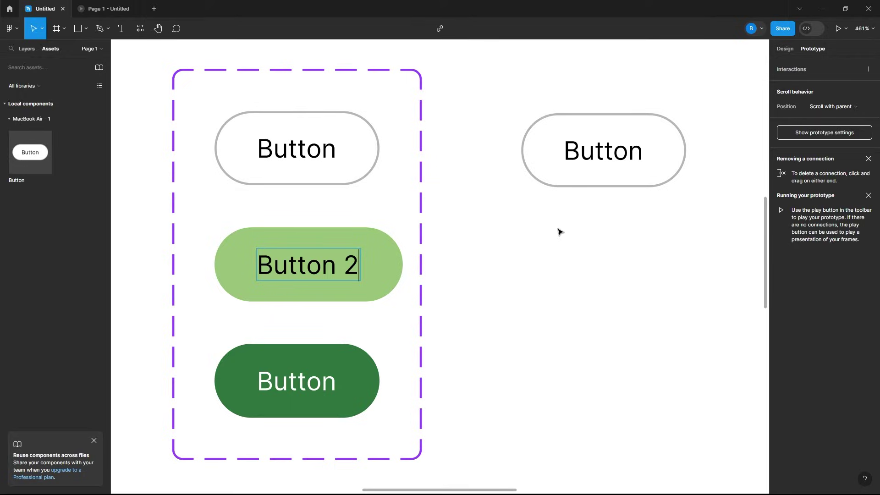
pyautogui.press('Escape')
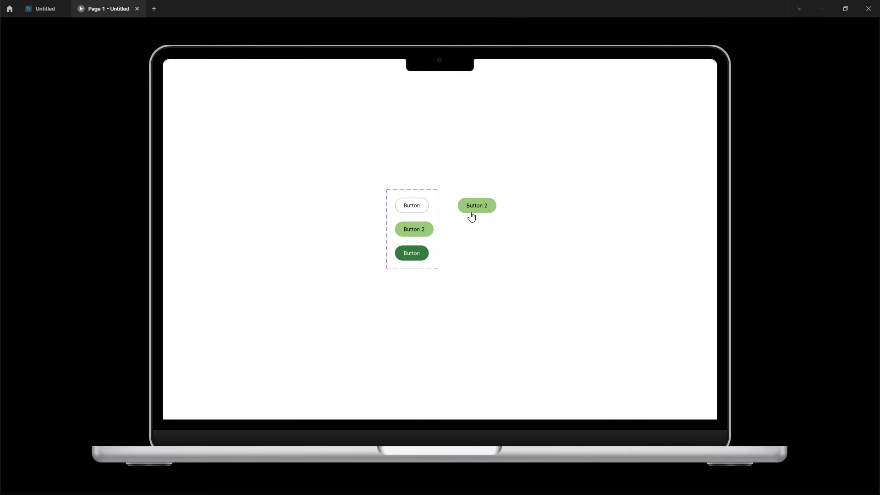
pyautogui.click(473, 213)
pyautogui.hotkey('ctrl', 'shift', 'Tab')
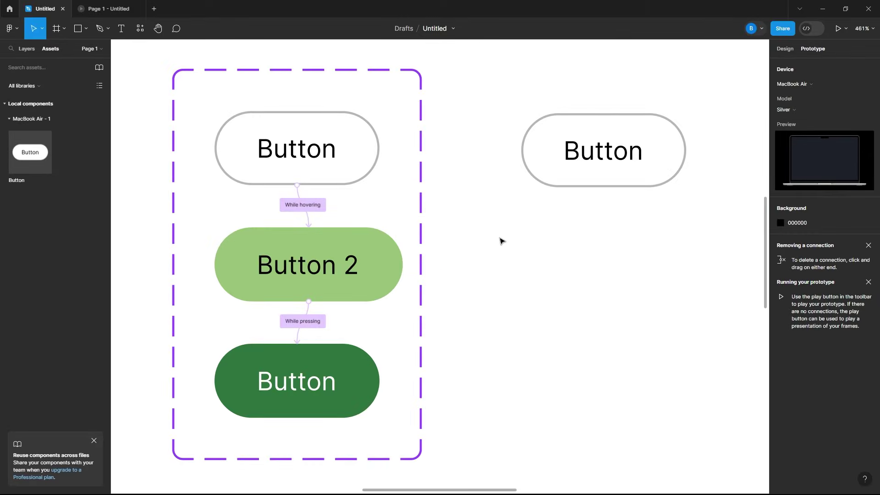